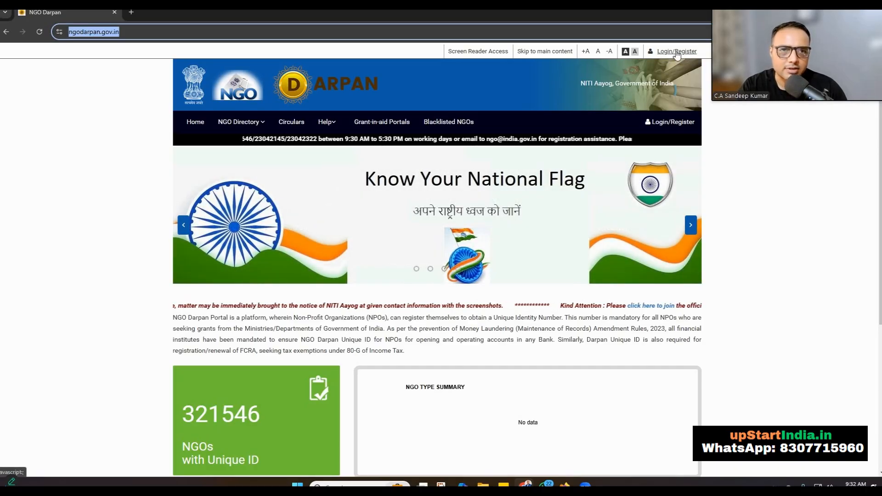
Open the User Authentication sign-in dialog from Login/Register in the top bar
click(685, 52)
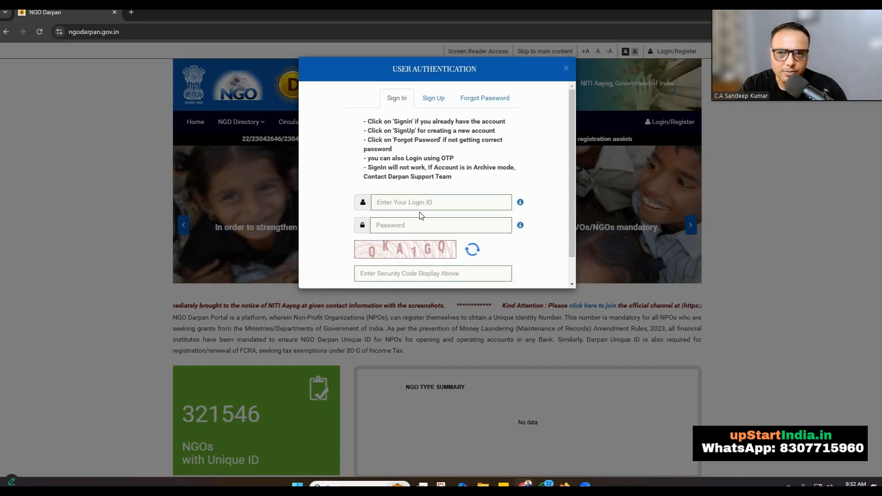
scroll(413, 113, down, 1)
scroll(427, 105, up, 1)
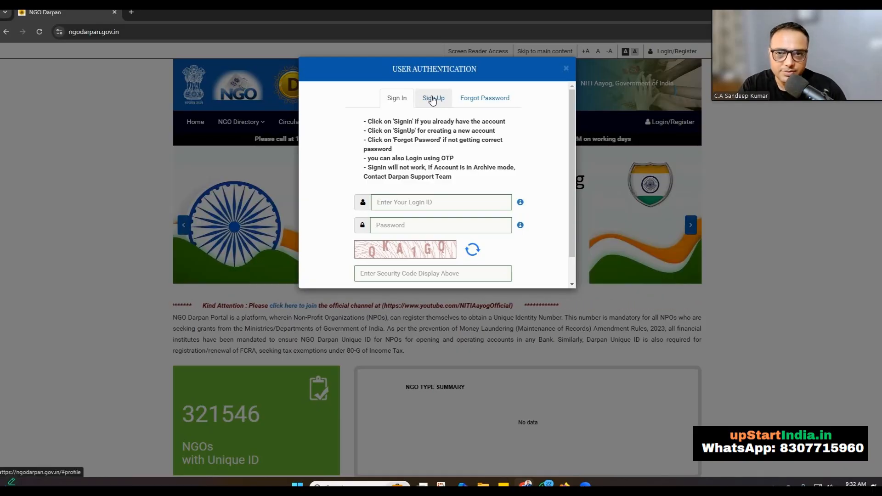
Switch to Sign Up and review the required documents, such as the registration certificate and by-laws
click(433, 97)
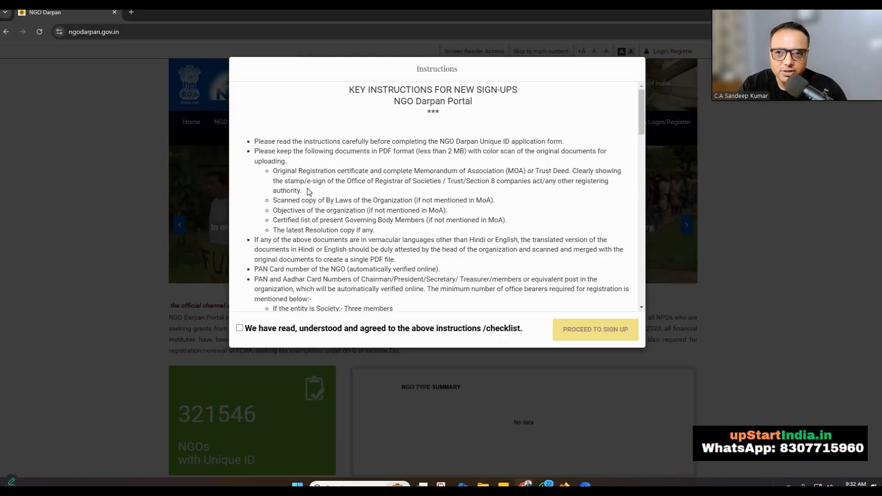
drag(273, 171, 304, 191)
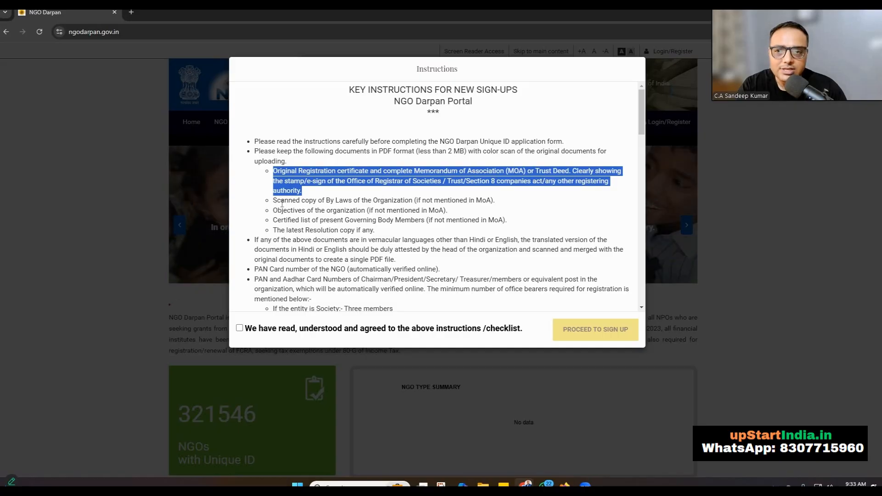
drag(273, 200, 374, 230)
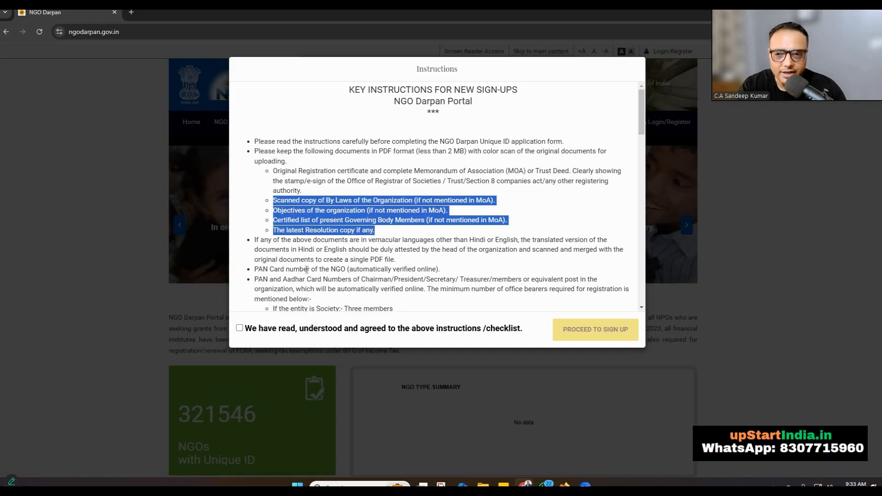
scroll(306, 270, down, 2)
click(445, 282)
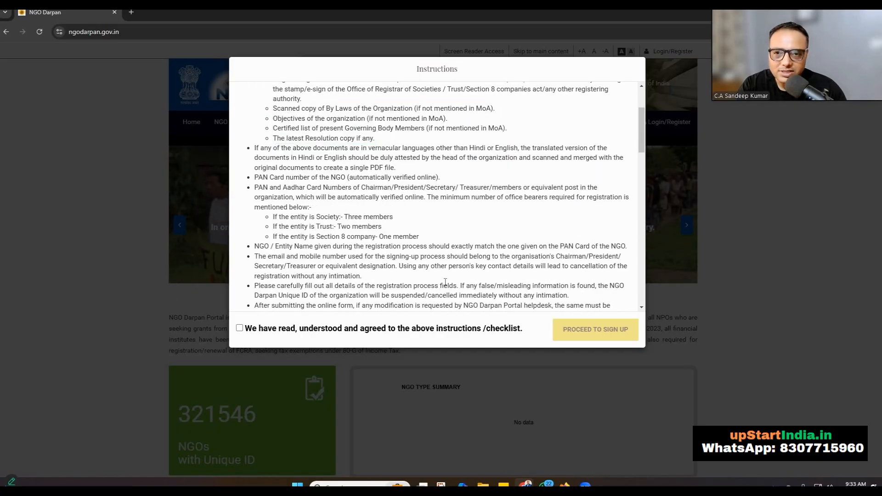
drag(445, 282, 254, 147)
scroll(256, 204, down, 2)
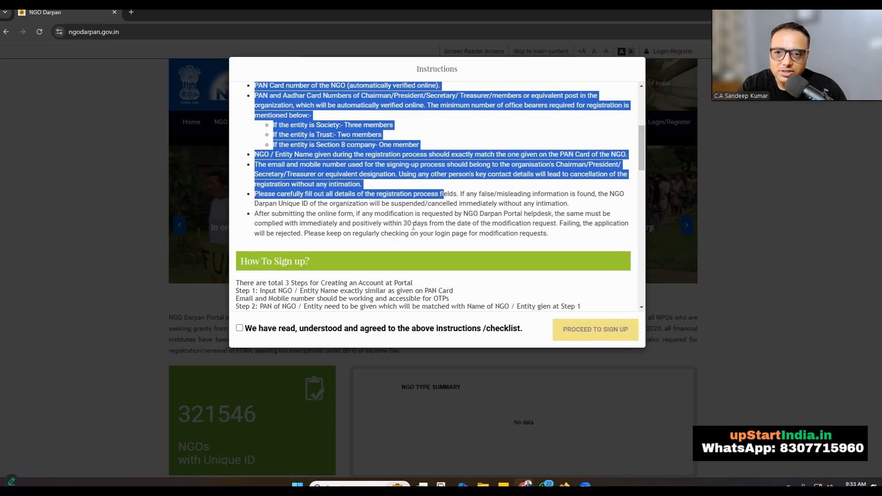
drag(254, 204, 543, 233)
Agree to the sign-up instructions checklist and proceed to the Step 1 form
scroll(279, 252, down, 3)
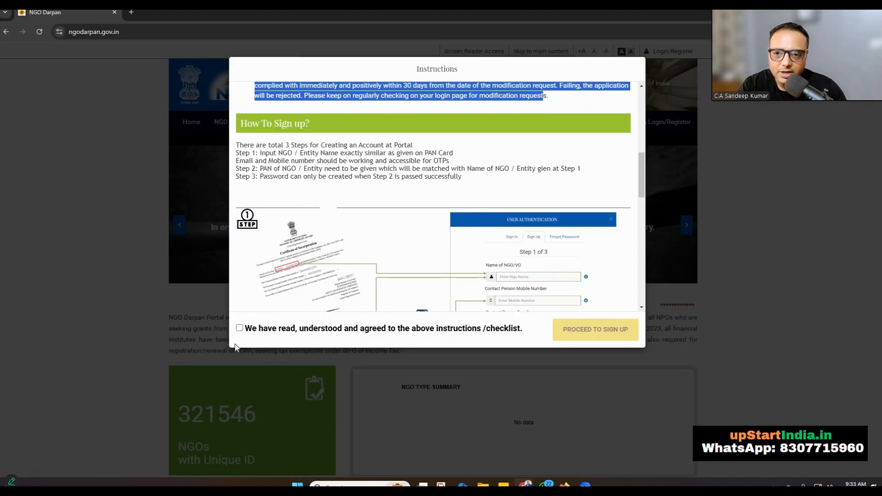
scroll(237, 342, down, 4)
click(239, 327)
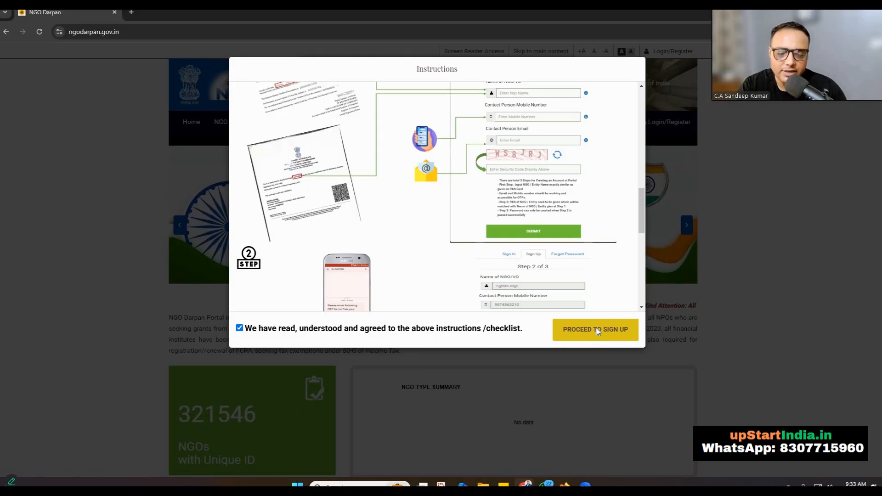
click(597, 332)
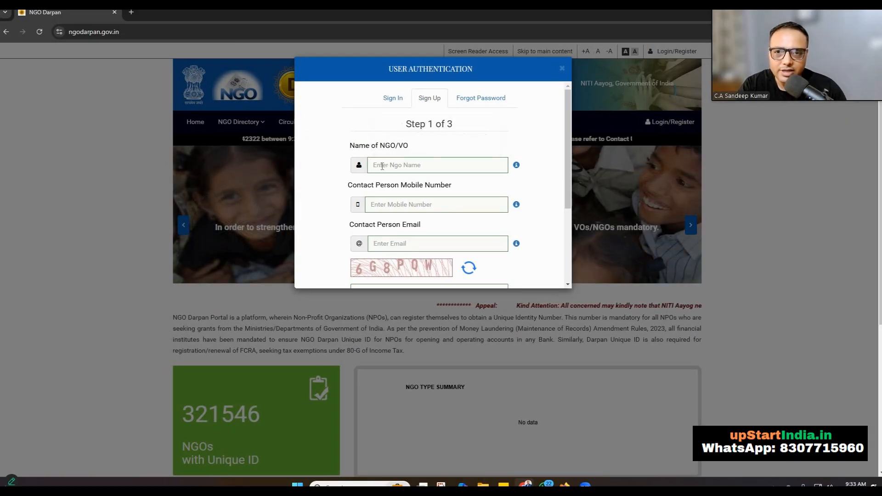
Enter the NGO's name and contact mobile number, then submit Step 1 to receive an OTP
click(382, 166)
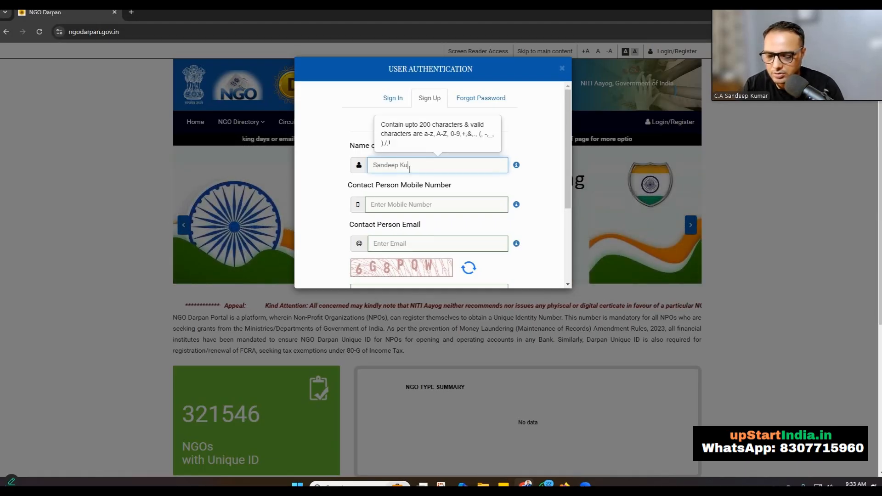
text(Sandeep Kumar Foundation)
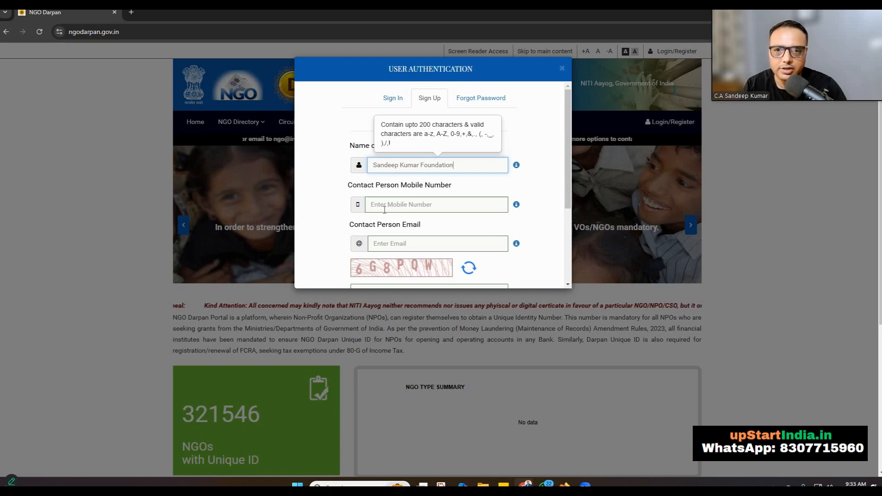
click(384, 209)
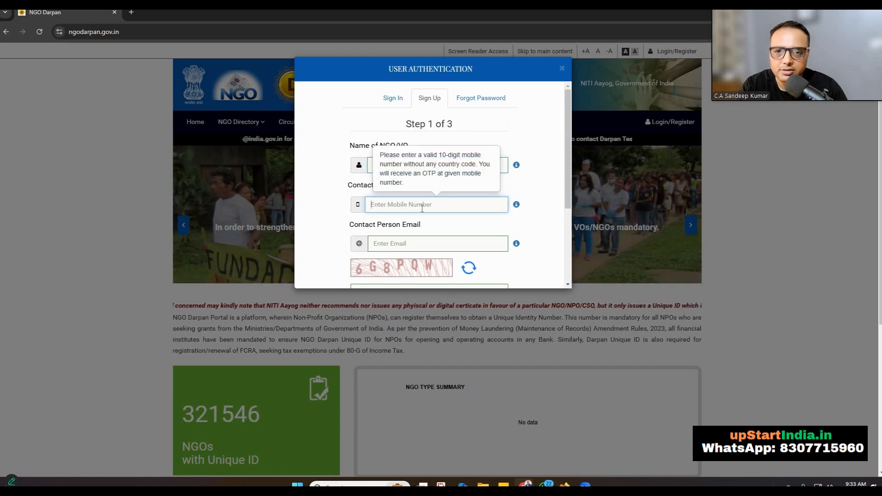
key(ctrl+v)
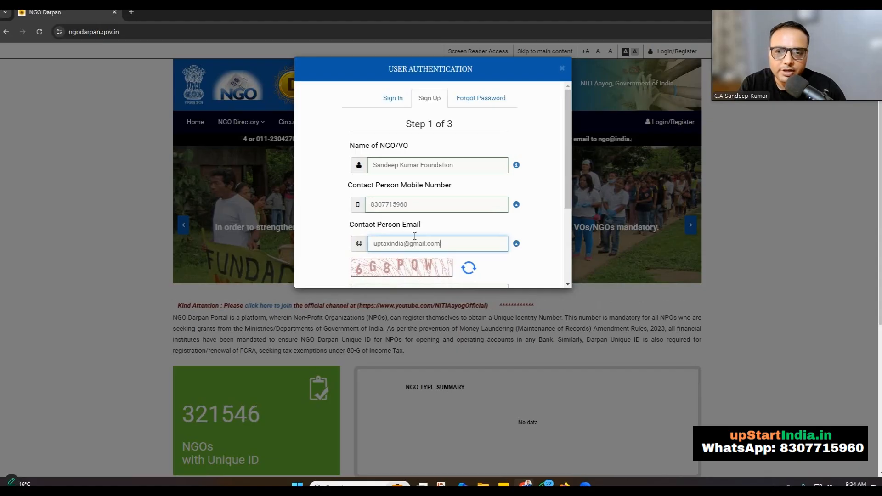
scroll(415, 236, down, 2)
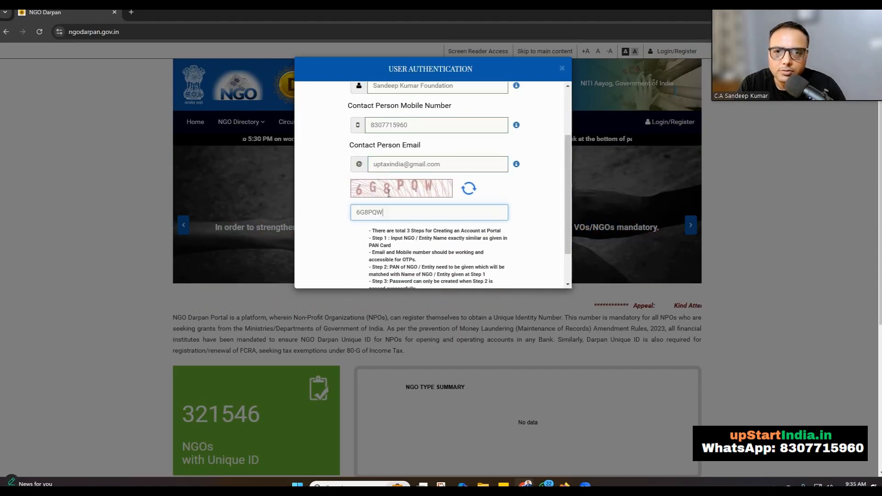
scroll(388, 193, down, 2)
click(390, 270)
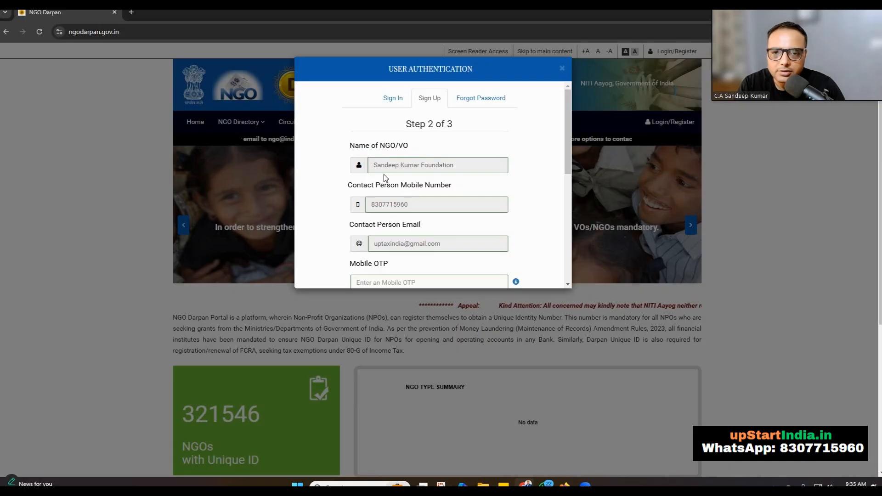
Enter the OTP, tick the PAN-name-differs and PAN terms boxes, and begin the security code
scroll(406, 189, down, 1)
scroll(379, 148, down, 2)
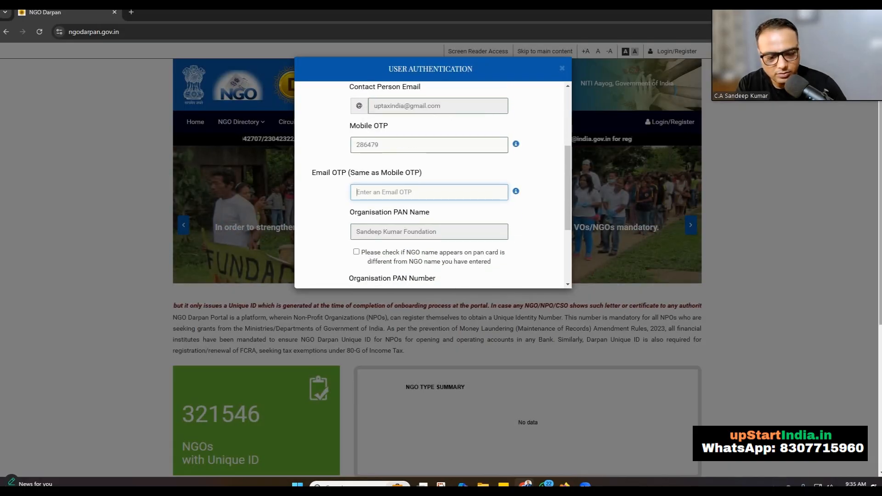
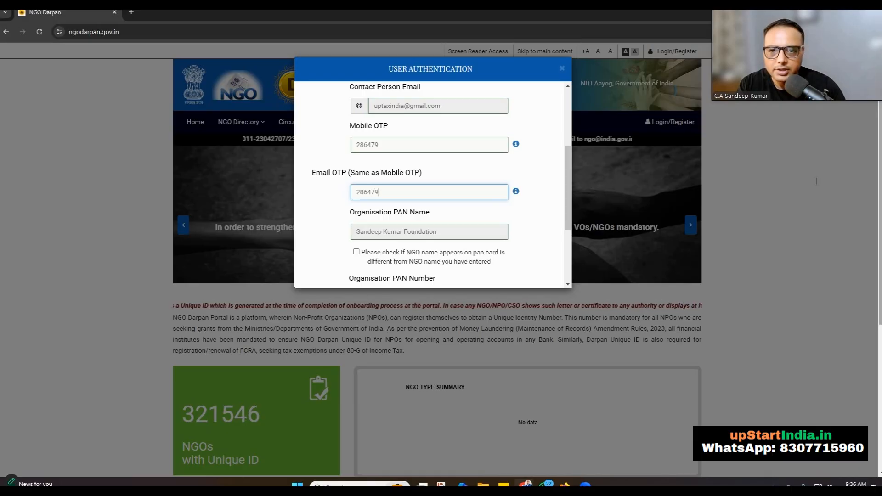
click(357, 252)
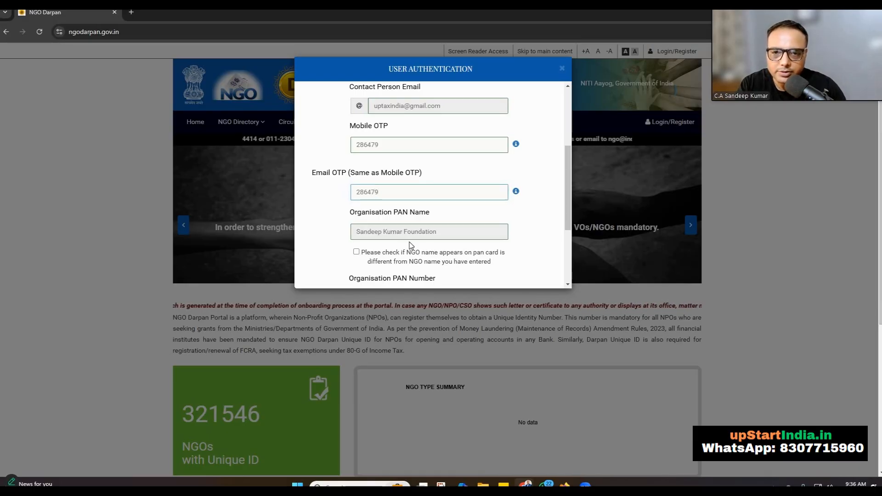
scroll(381, 168, down, 3)
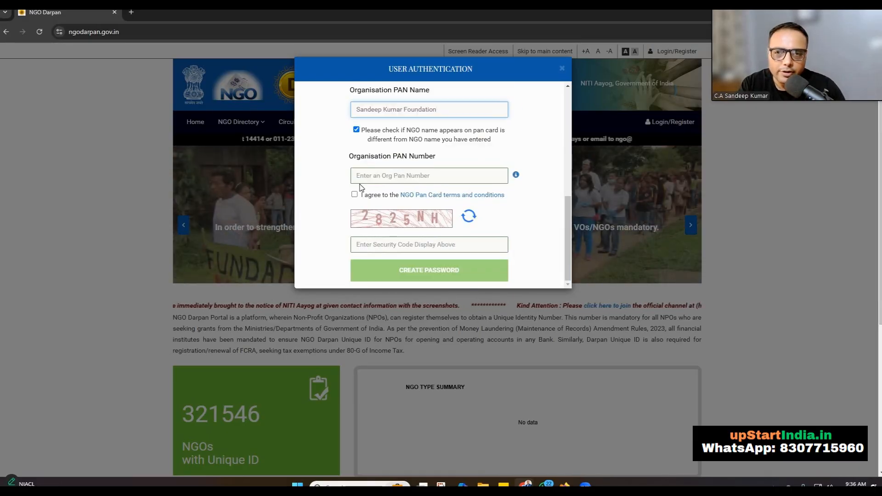
click(354, 195)
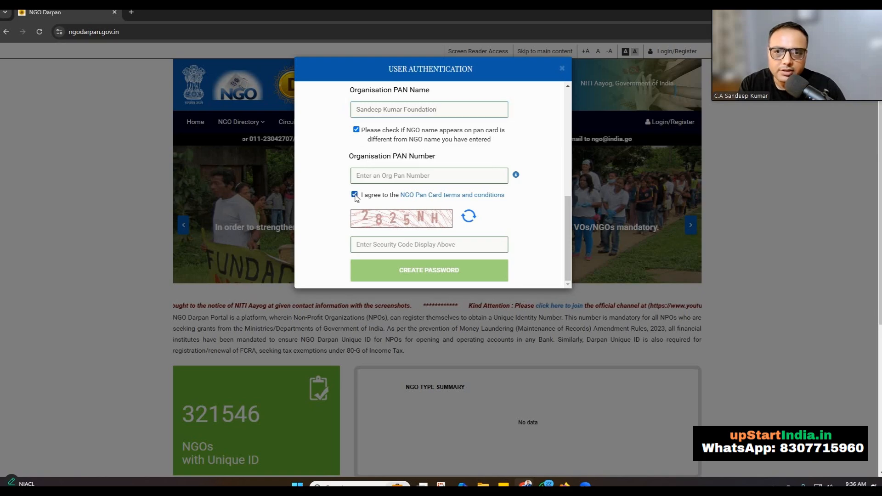
click(447, 245)
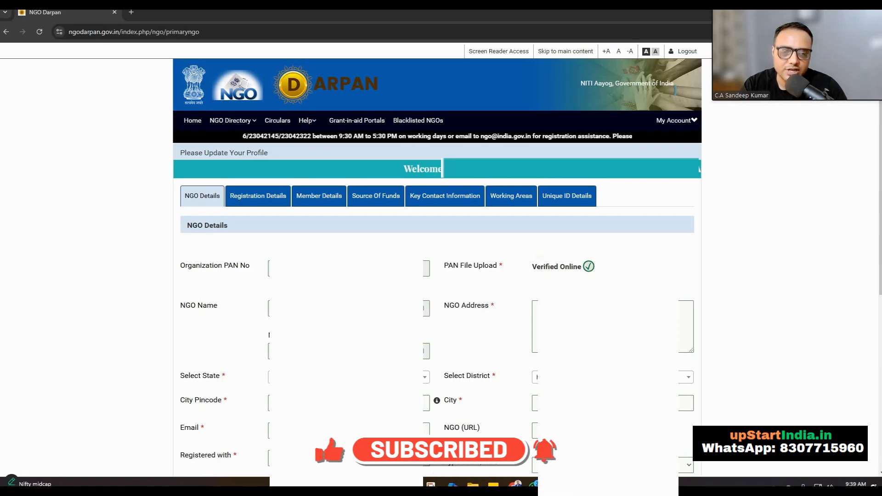
Save the NGO Details section of the profile
scroll(481, 191, down, 7)
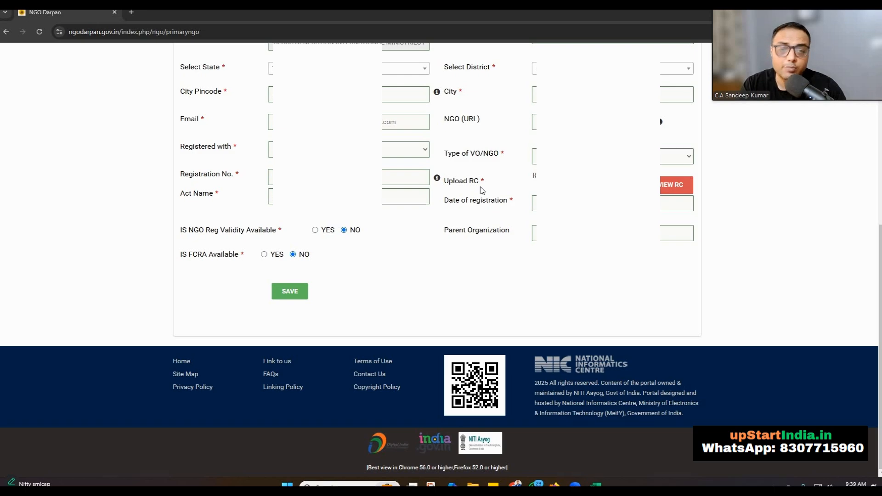
click(303, 299)
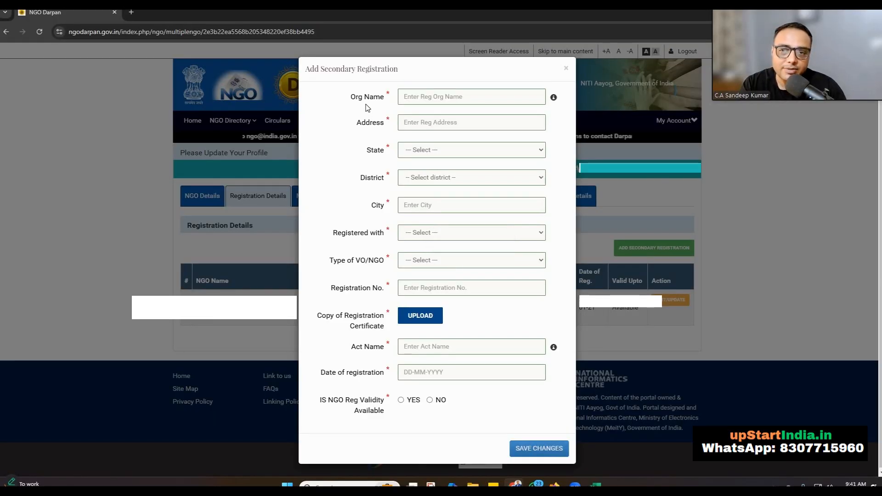
Try the secondary registration fields, choosing Registrar of Companies as authority, then close the form unsaved
click(409, 96)
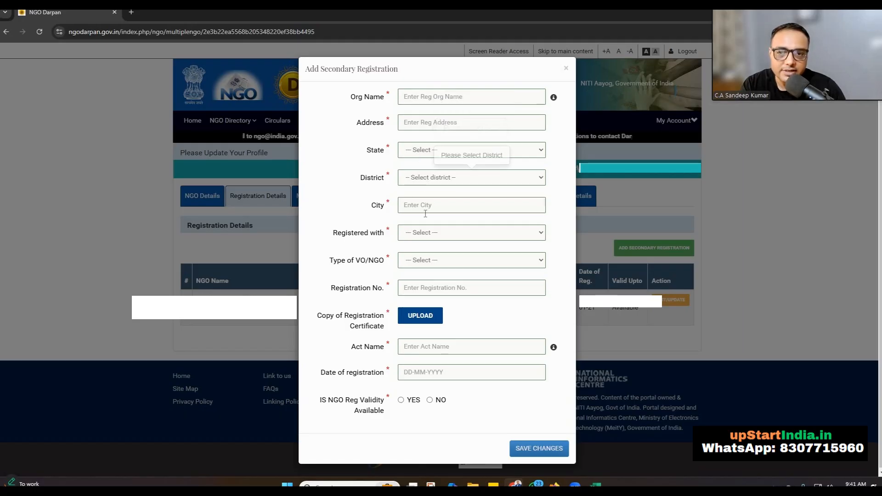
click(435, 233)
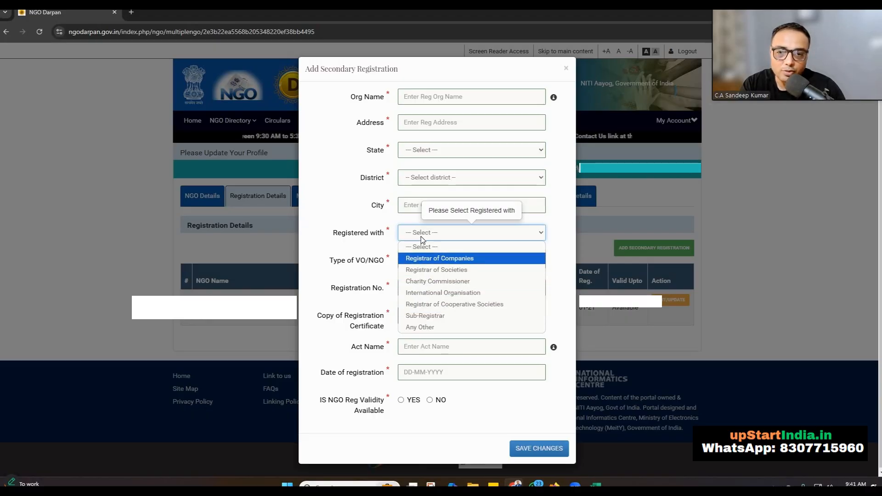
click(434, 258)
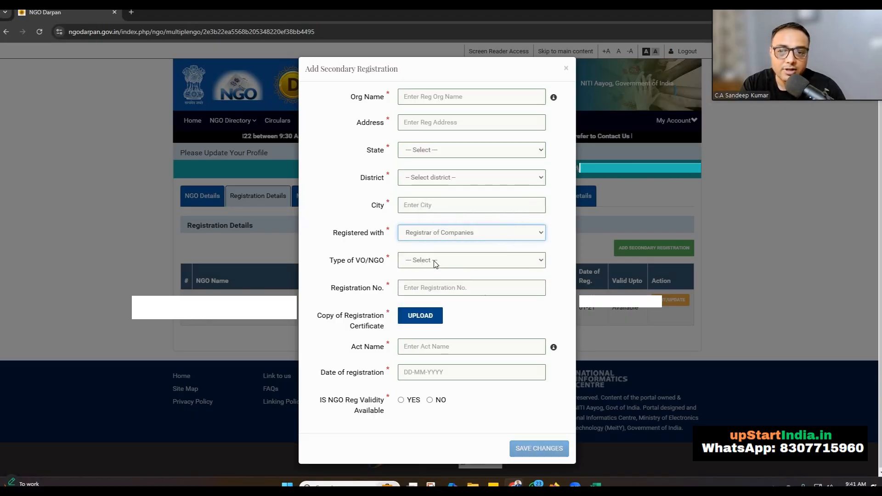
click(433, 260)
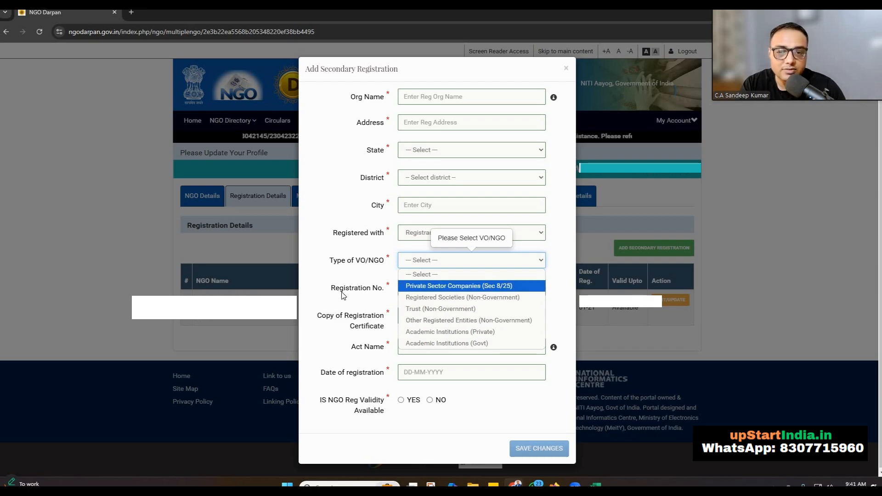
click(334, 305)
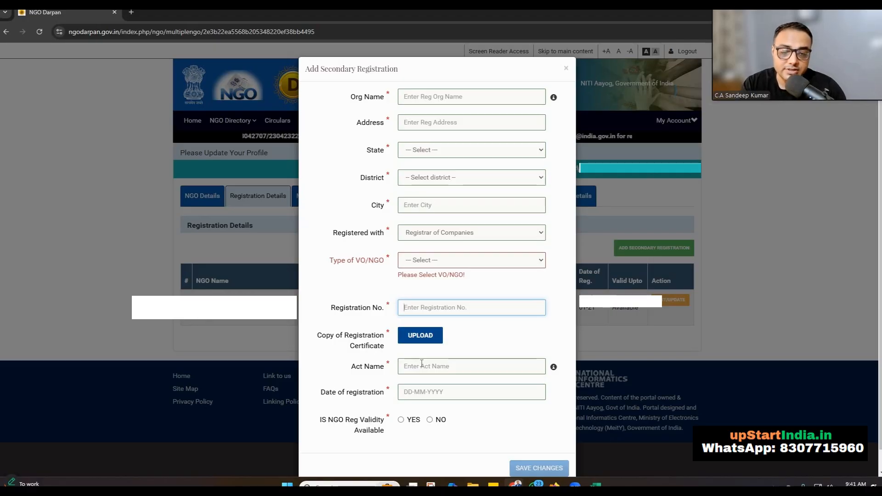
scroll(423, 358, down, 1)
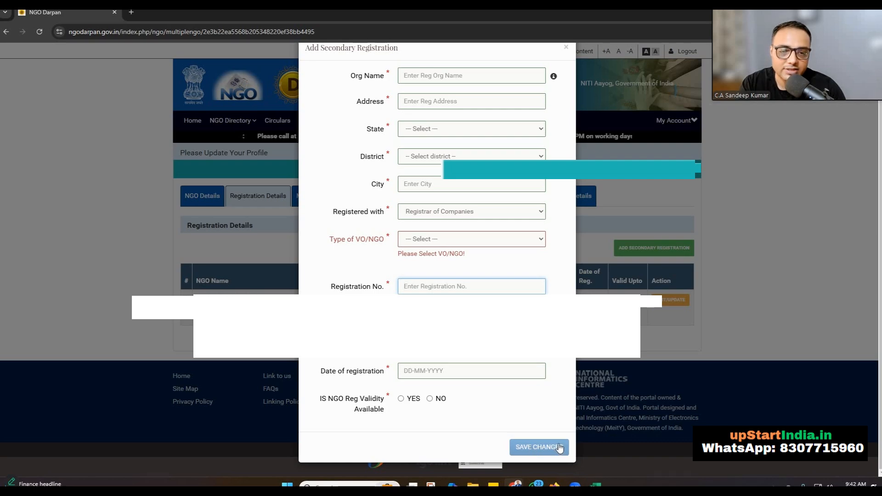
click(219, 268)
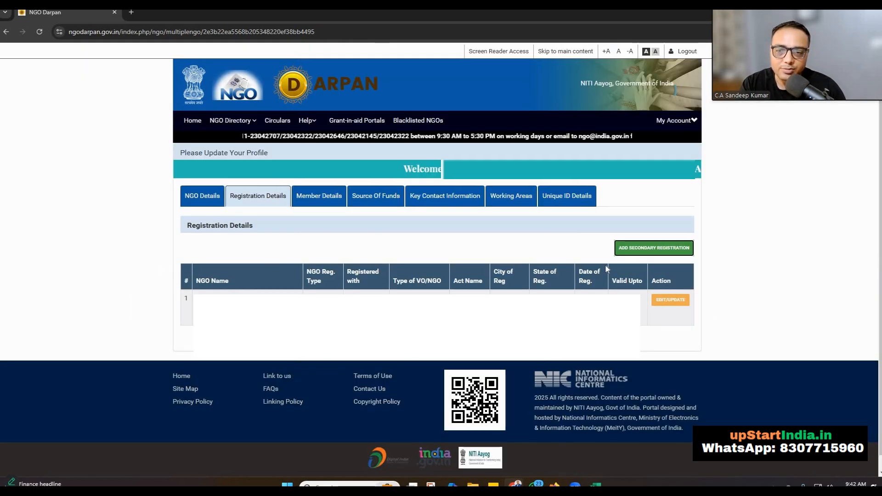
Go to Member Details and open the Add New Office Bearer form
click(321, 205)
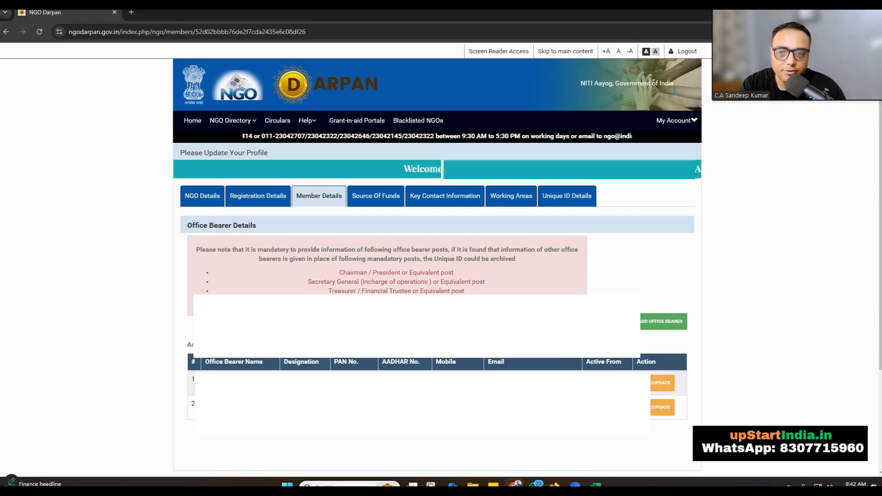
click(659, 321)
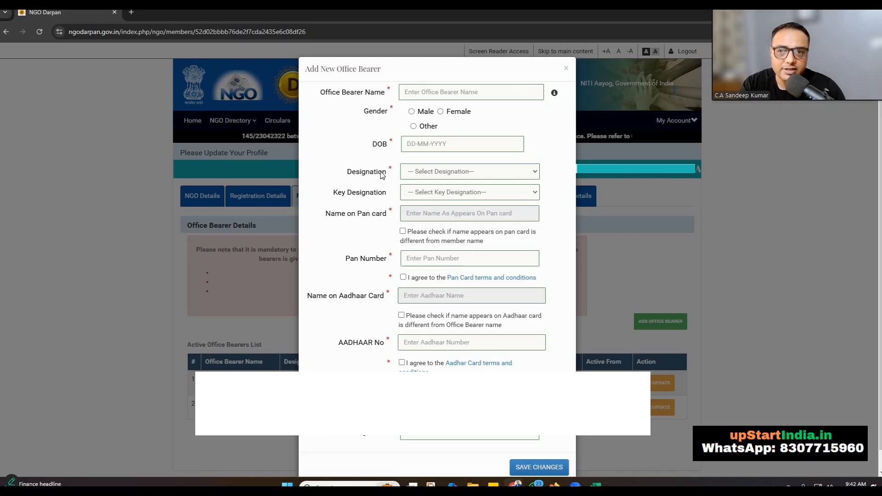
Browse the office bearer Designation list without choosing a designation
click(434, 172)
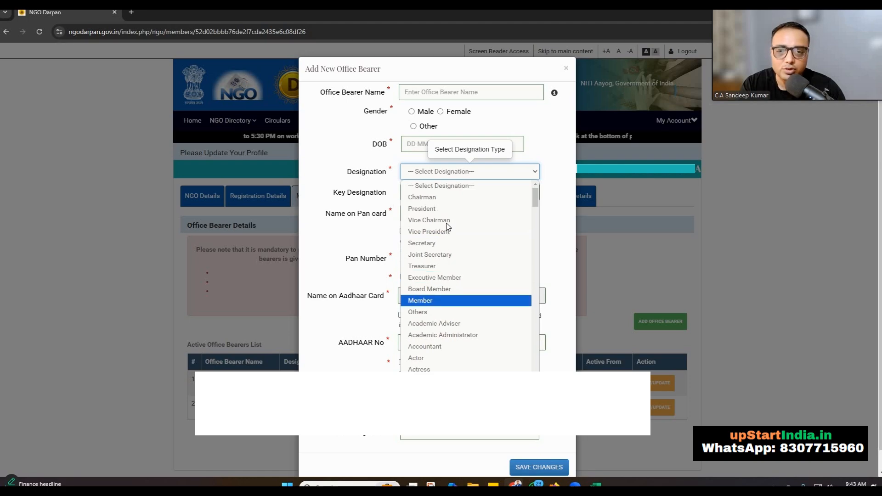
scroll(448, 232, down, 4)
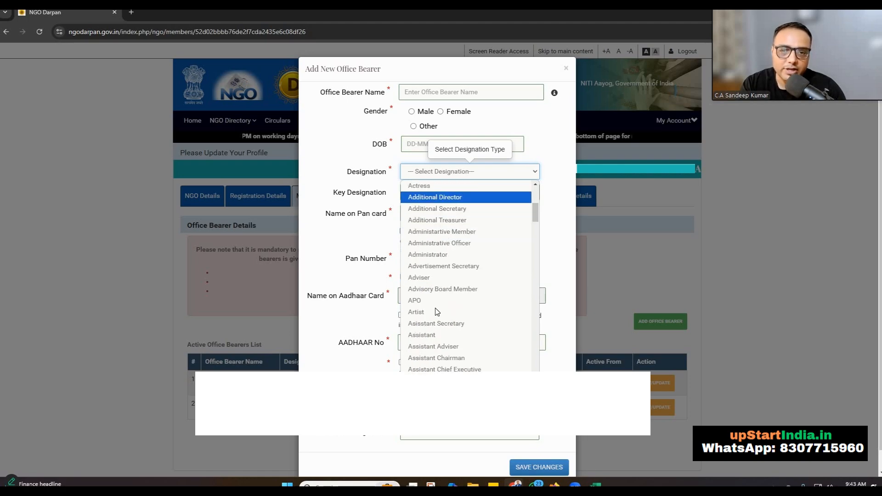
scroll(437, 312, down, 12)
click(355, 161)
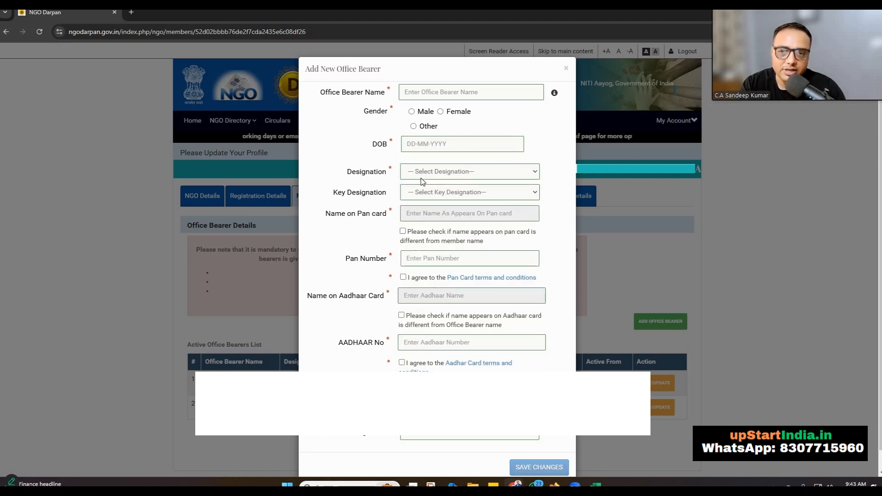
click(356, 248)
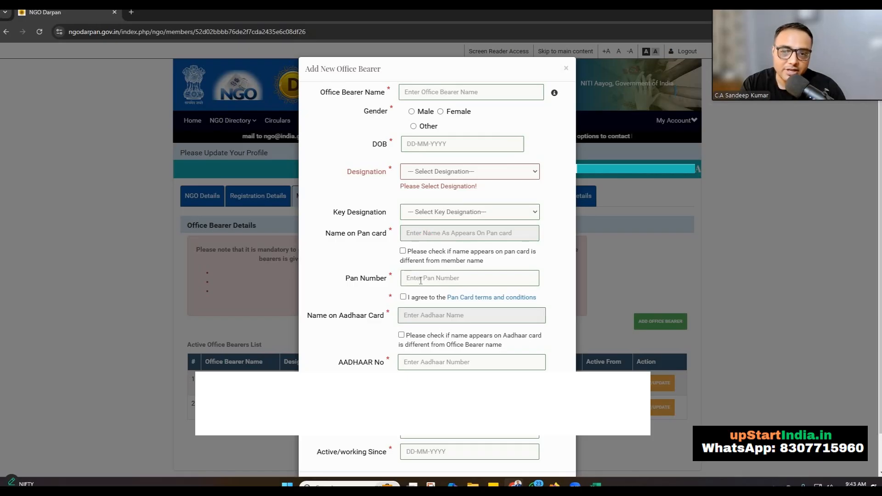
scroll(404, 319, down, 1)
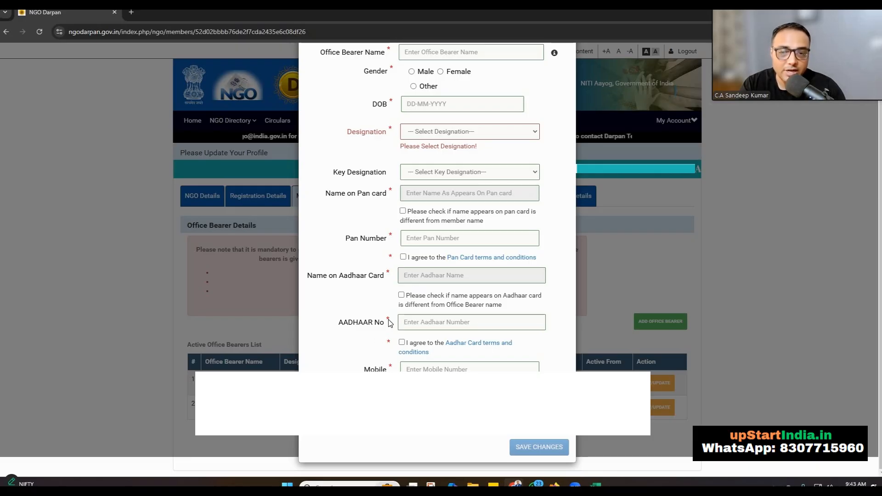
Accept the Aadhaar terms, try the date picker, close the form unsaved, and open Source Of Funds
click(402, 343)
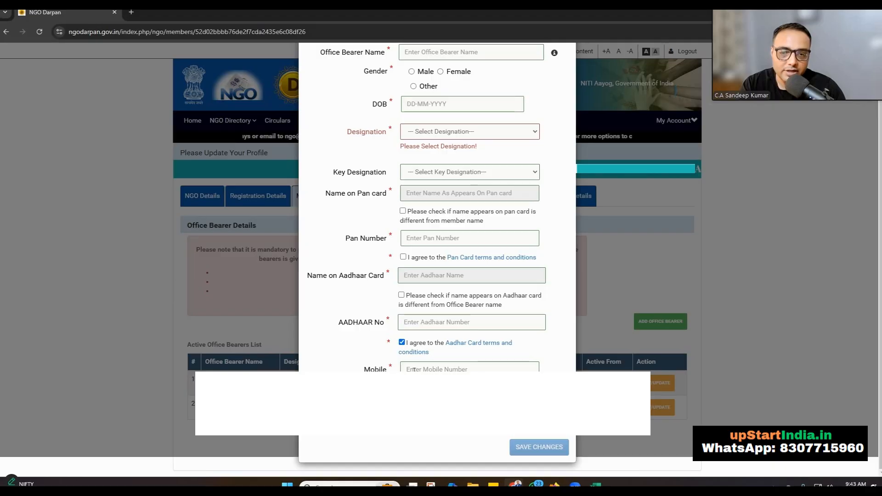
click(417, 436)
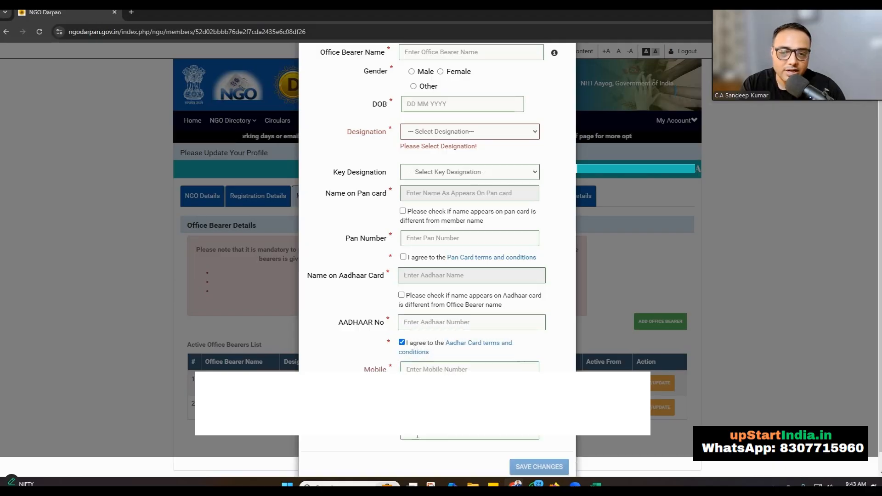
click(417, 436)
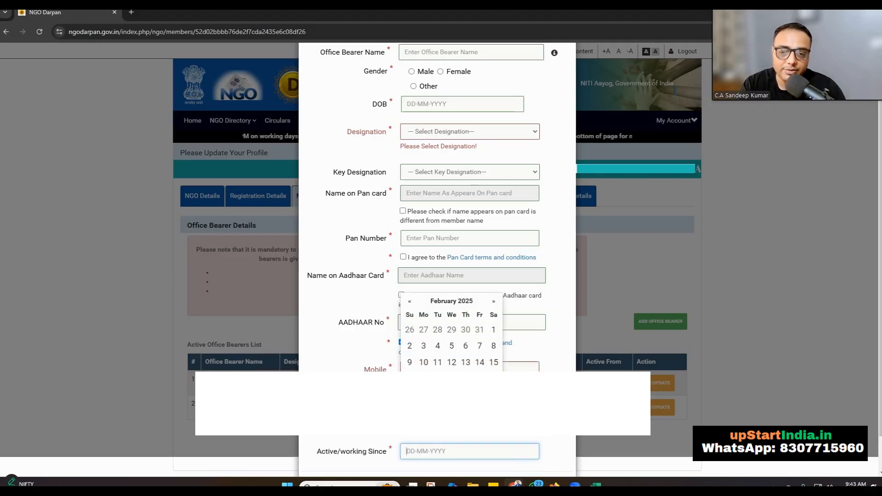
scroll(360, 363, down, 1)
click(359, 364)
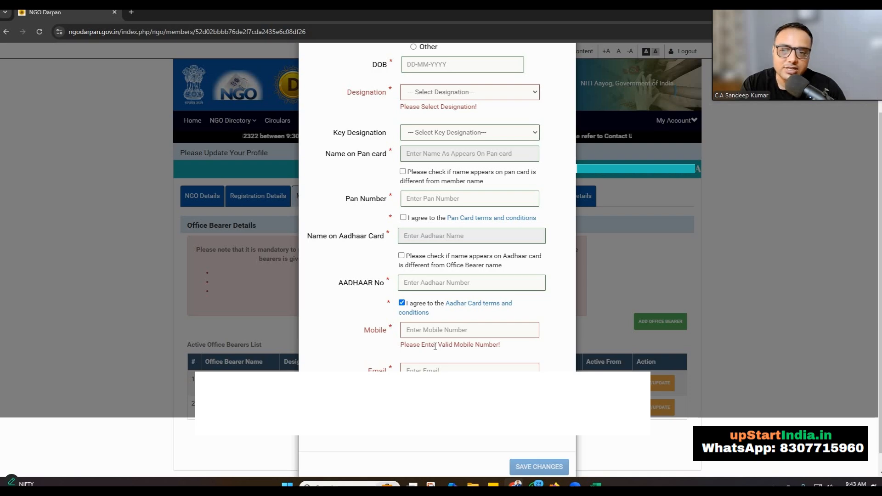
scroll(361, 178, up, 2)
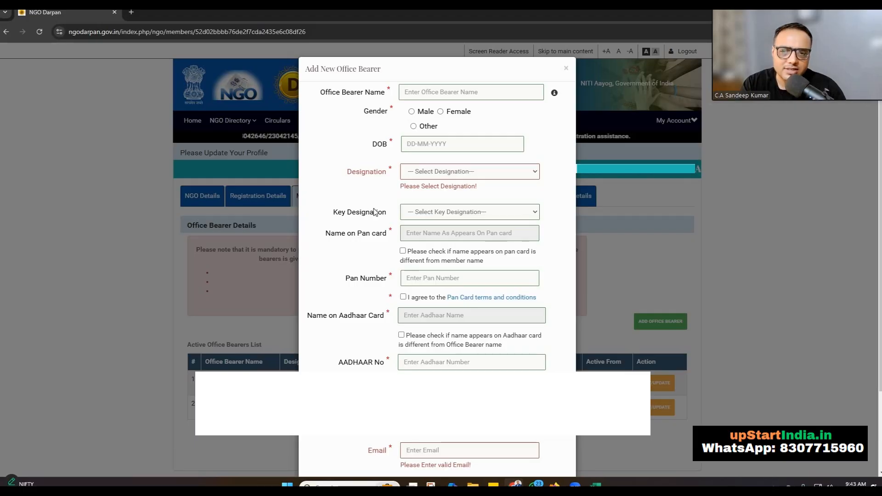
scroll(505, 446, down, 2)
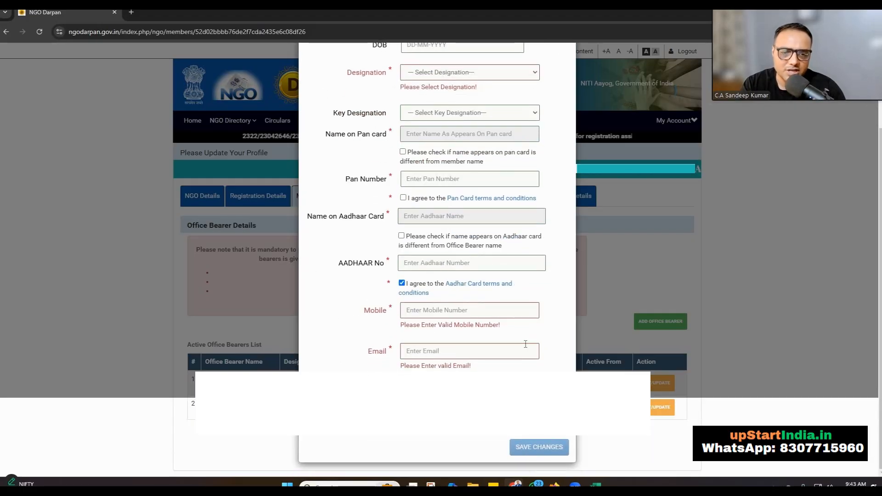
key(Escape)
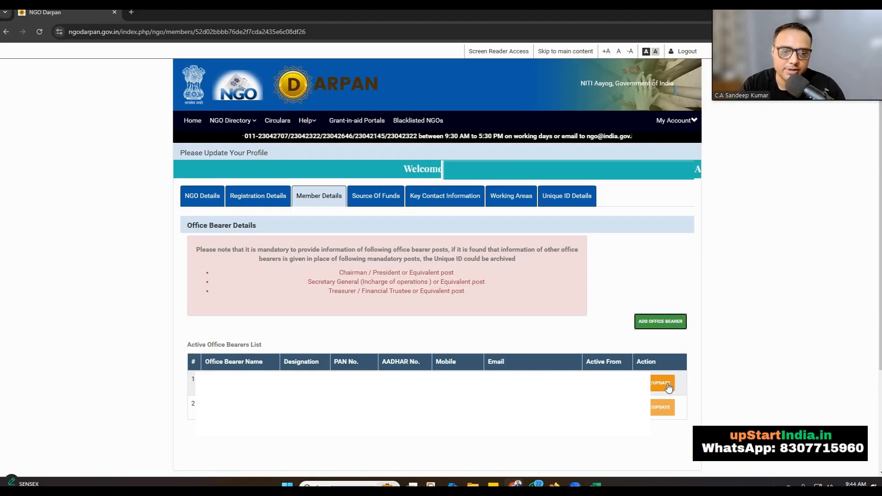
click(377, 206)
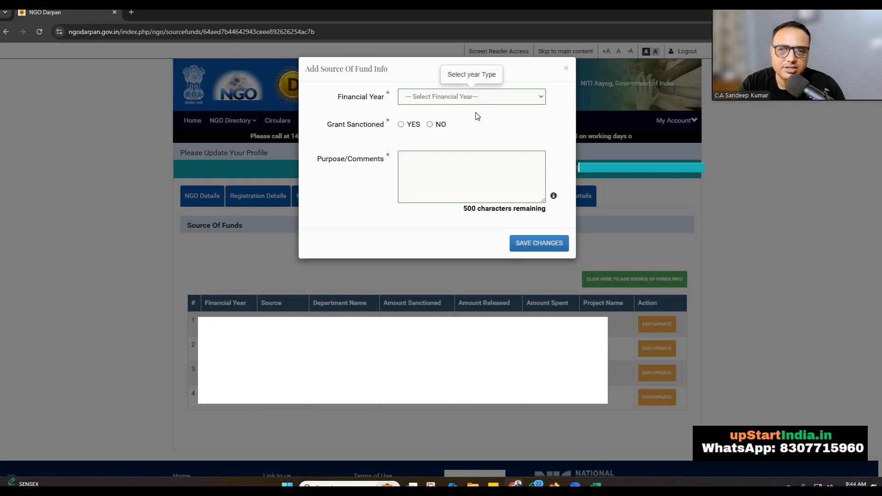
Pick financial year 2024-2025 with grant sanctioned YES, then dismiss the fund form unsaved
click(473, 97)
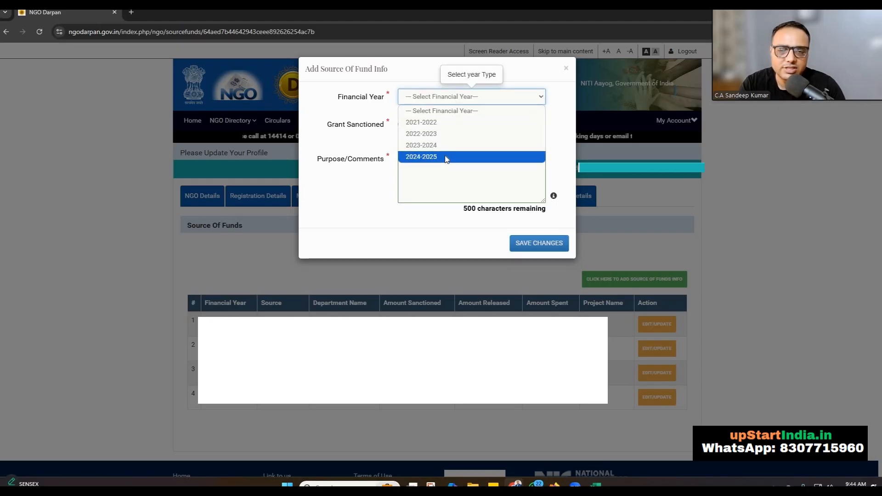
click(445, 156)
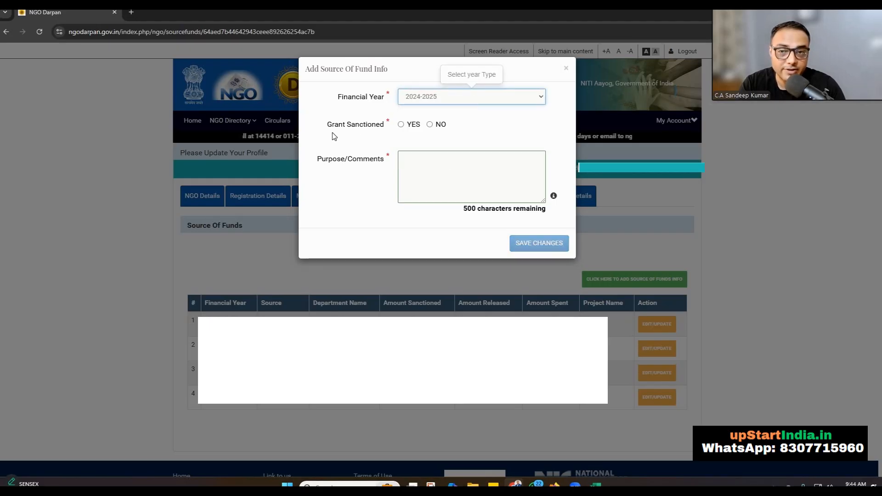
click(400, 124)
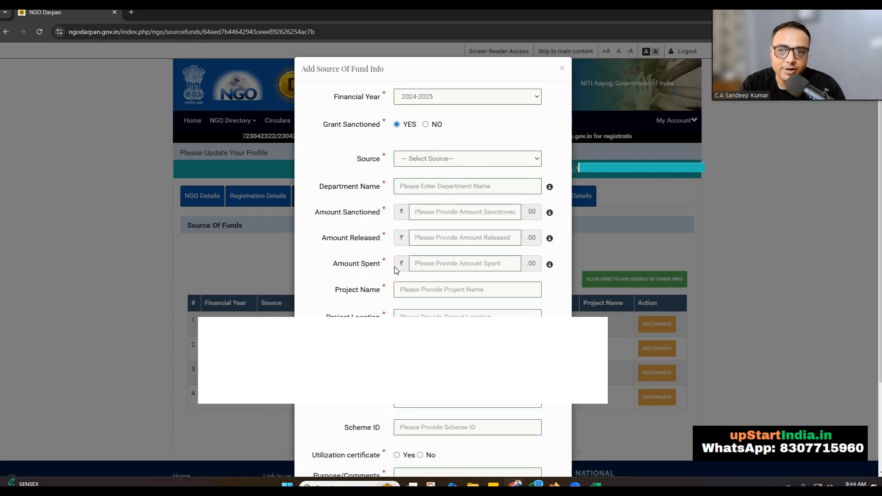
scroll(372, 208, down, 1)
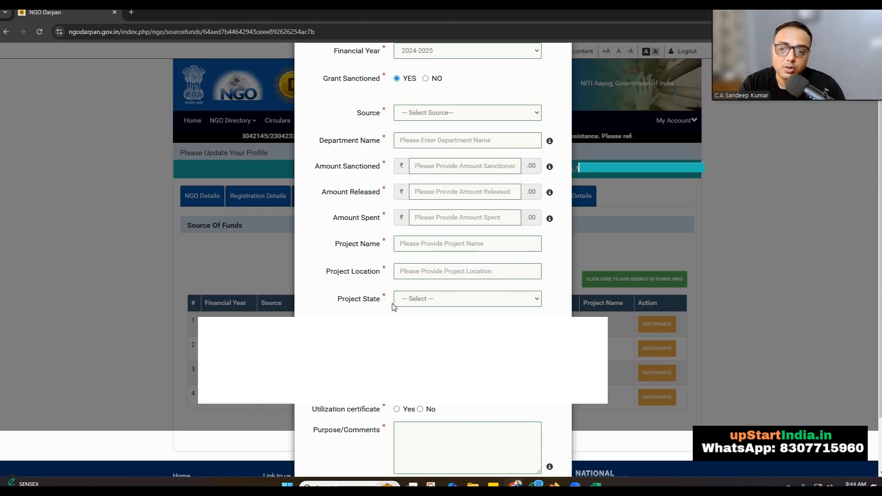
scroll(433, 230, down, 2)
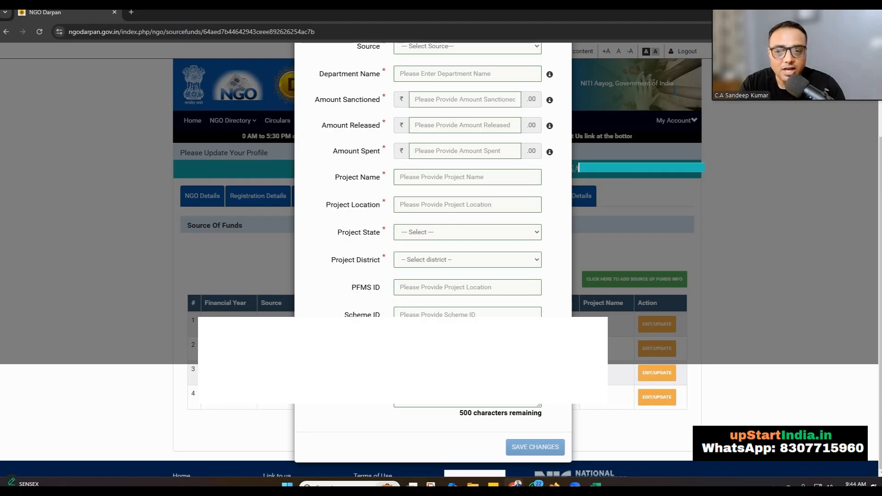
key(Escape)
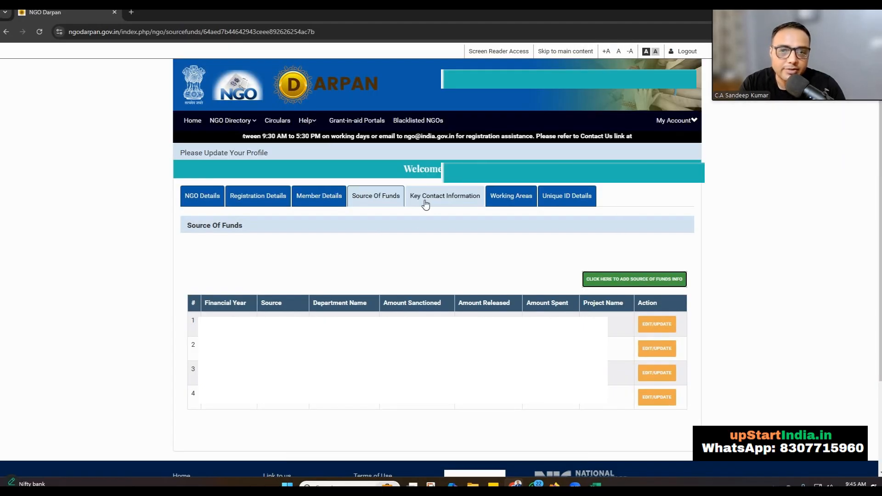
Open the Key Contact Information section and scroll back to its top
click(460, 198)
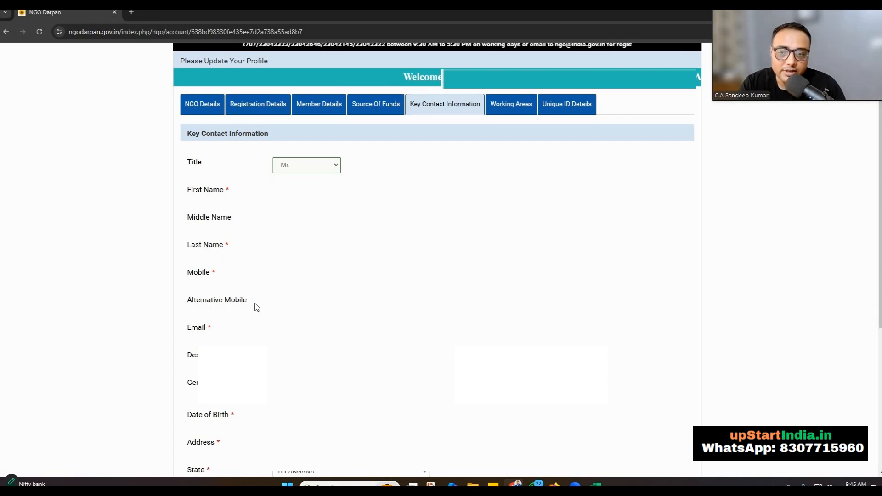
scroll(256, 307, up, 2)
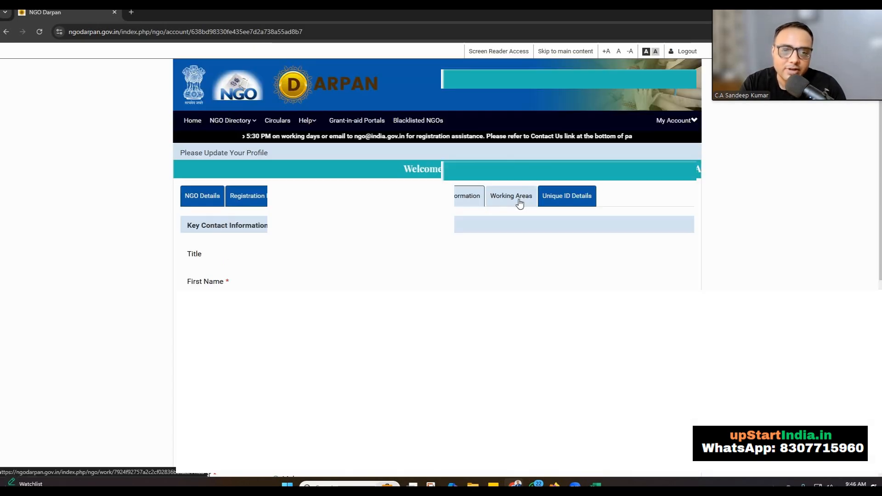
Go through Working Areas to Unique ID Details and confirm Profile Progress reads 100% Completed
click(511, 195)
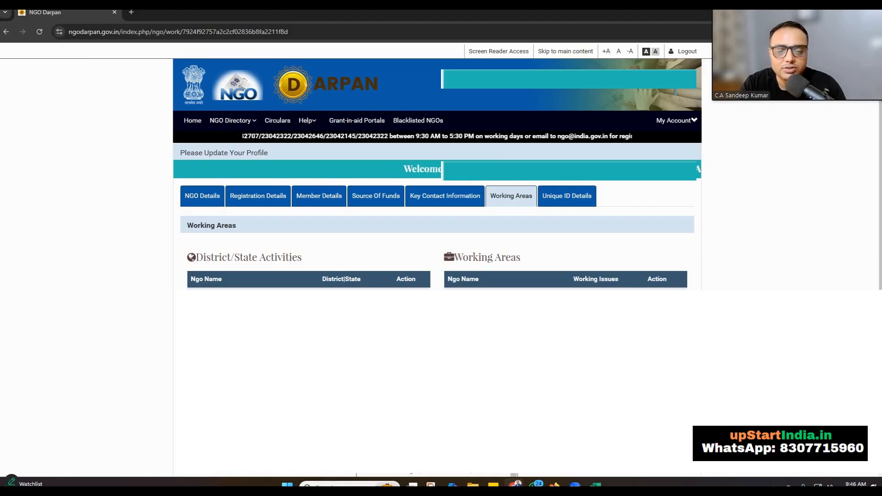
click(567, 196)
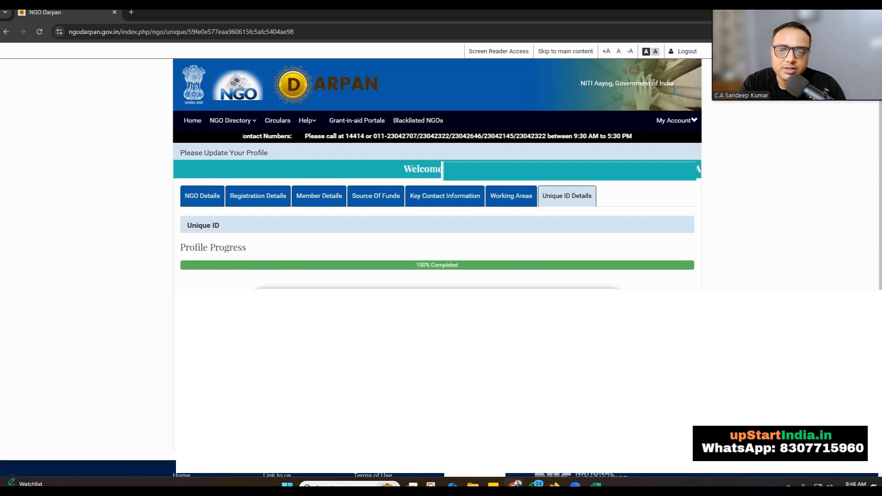